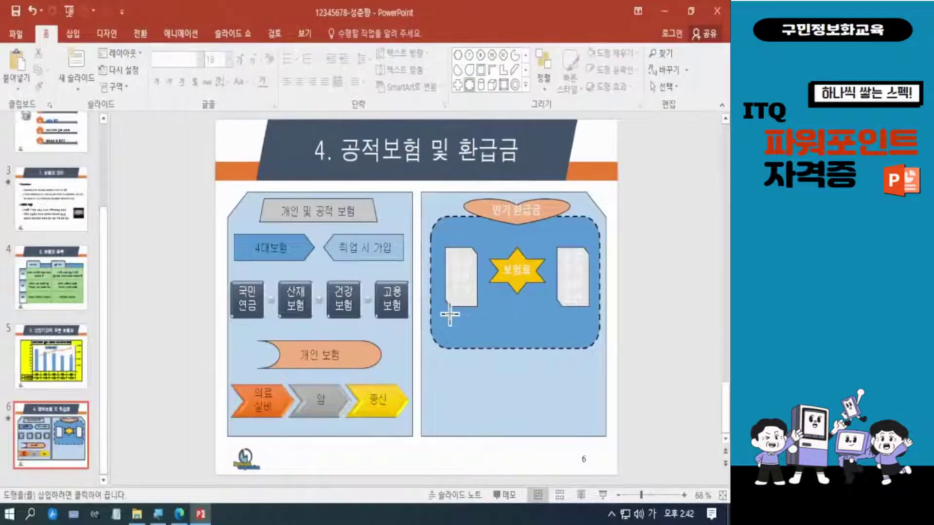
# Step: Draw a small plaque shape inside the dashed rounded box, below the 환급 받을 조건 shape
pyautogui.moveTo(451, 314); pyautogui.dragTo(503, 343)
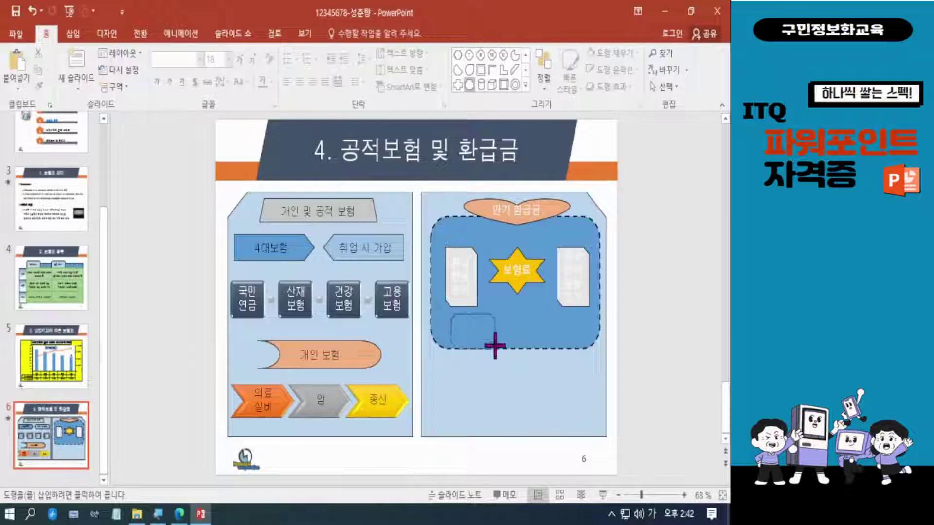
pyautogui.moveTo(495, 342); pyautogui.dragTo(495, 341)
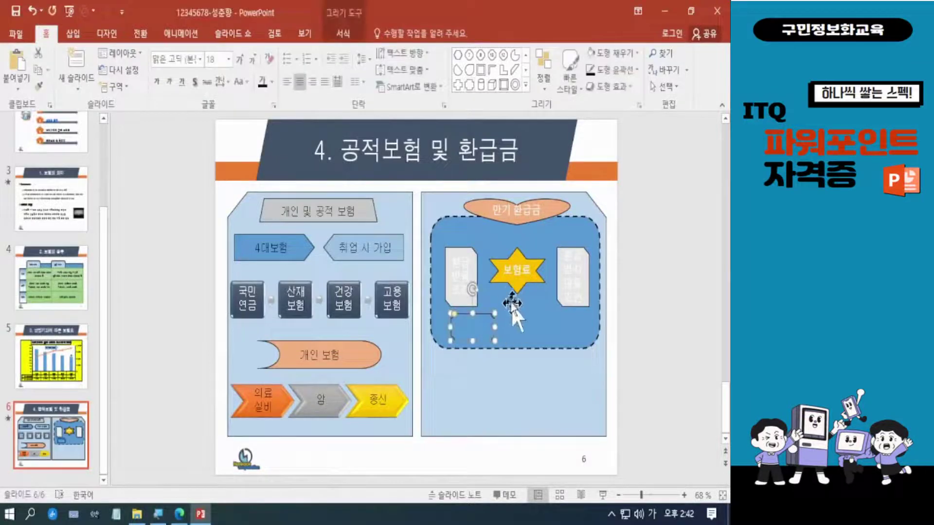
# Step: Move the 환급 받을 조건, 보험료 and 환급 받지 않을 조건 shapes slightly up together within the dashed box
pyautogui.click(460, 268)
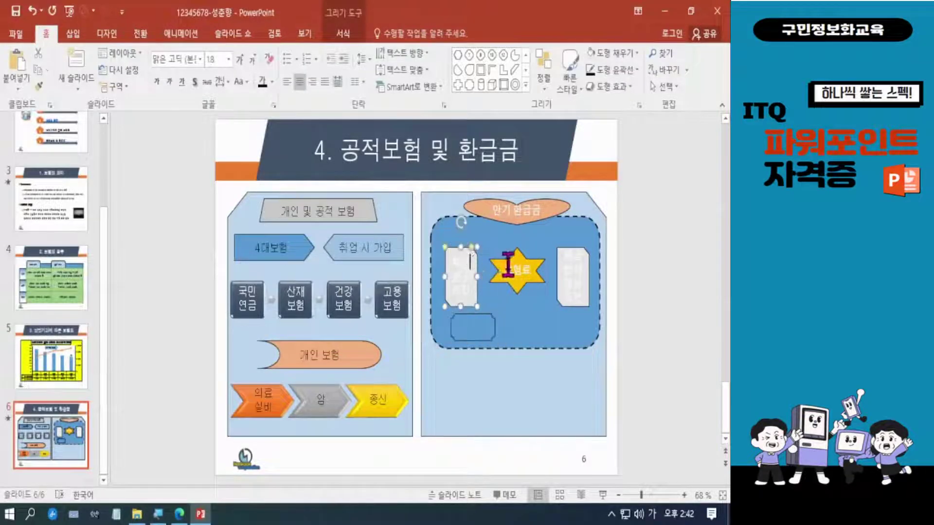
pyautogui.keyDown('shift'); pyautogui.click(511, 268); pyautogui.keyUp('shift')
pyautogui.keyDown('shift'); pyautogui.click(569, 268); pyautogui.keyUp('shift')
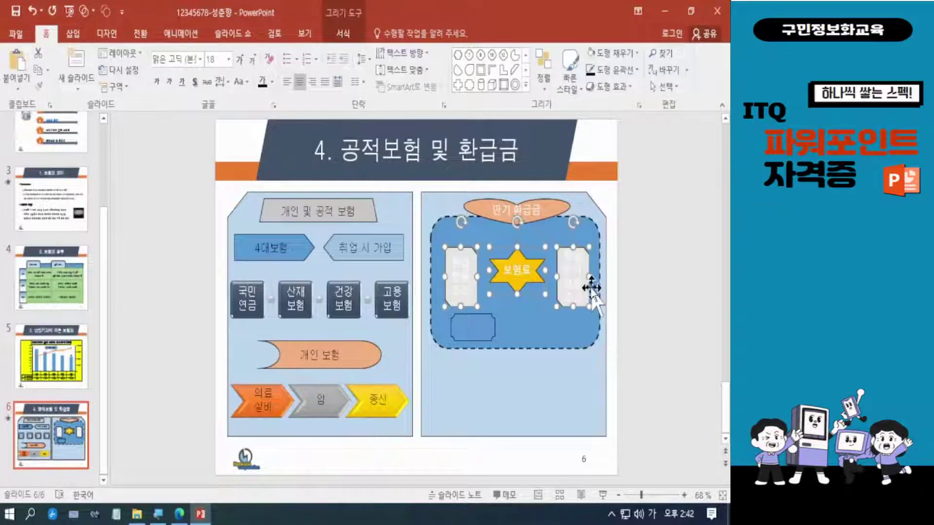
pyautogui.press('Up')
pyautogui.press('Up')
pyautogui.press('Up')
pyautogui.press('Up')
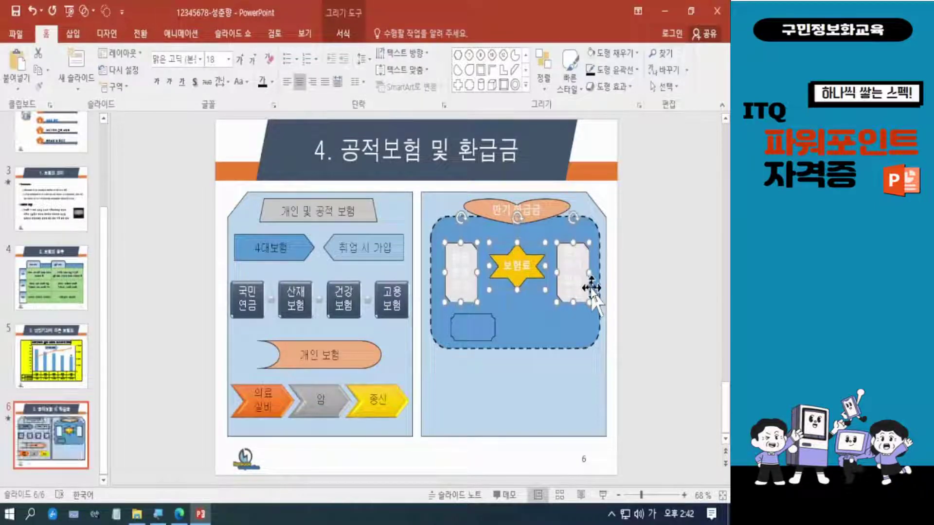
pyautogui.press('Up')
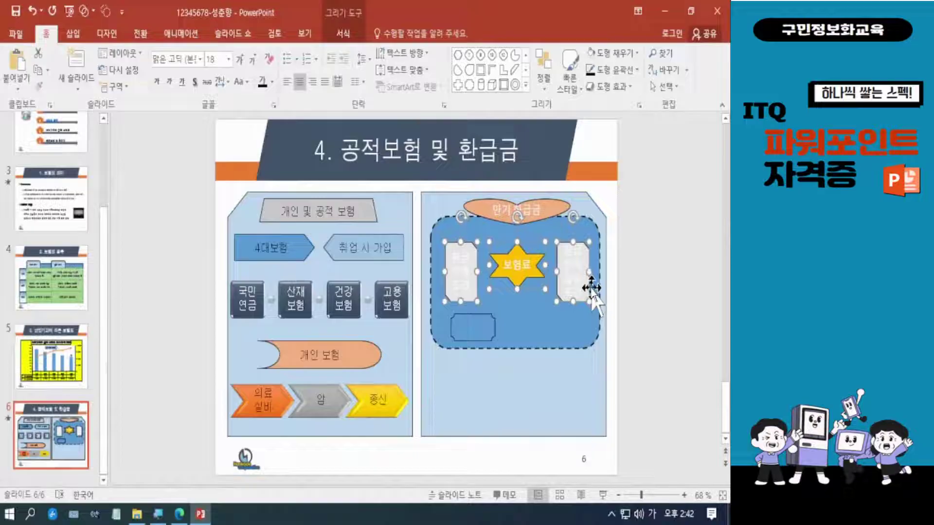
# Step: Enlarge the plaque shape to about 3.44 cm wide and 1.8 cm high and fill it with the darker blue theme color
pyautogui.click(481, 326)
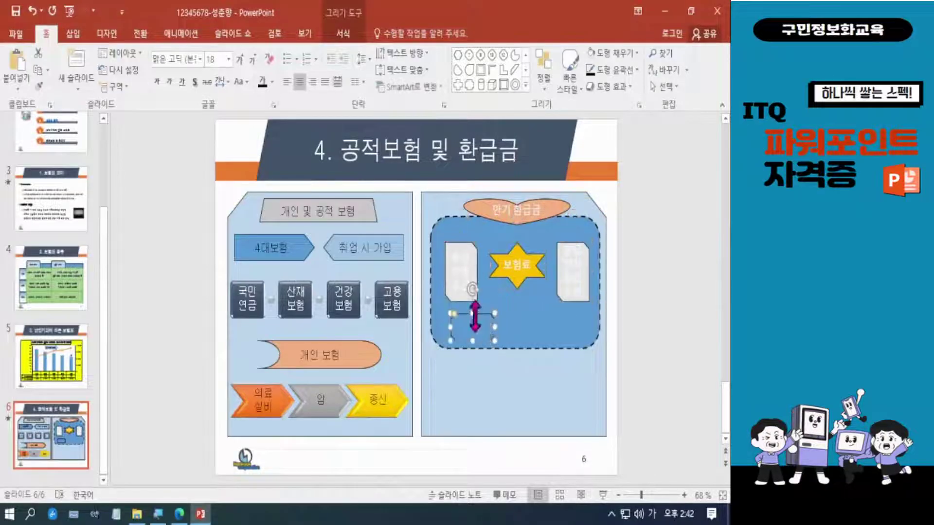
pyautogui.moveTo(475, 314); pyautogui.dragTo(448, 324)
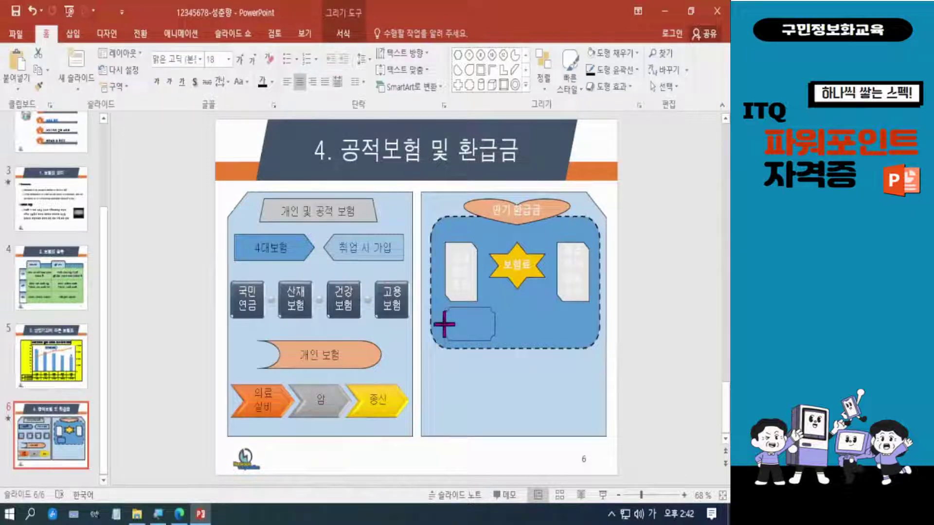
pyautogui.moveTo(444, 325); pyautogui.dragTo(444, 325)
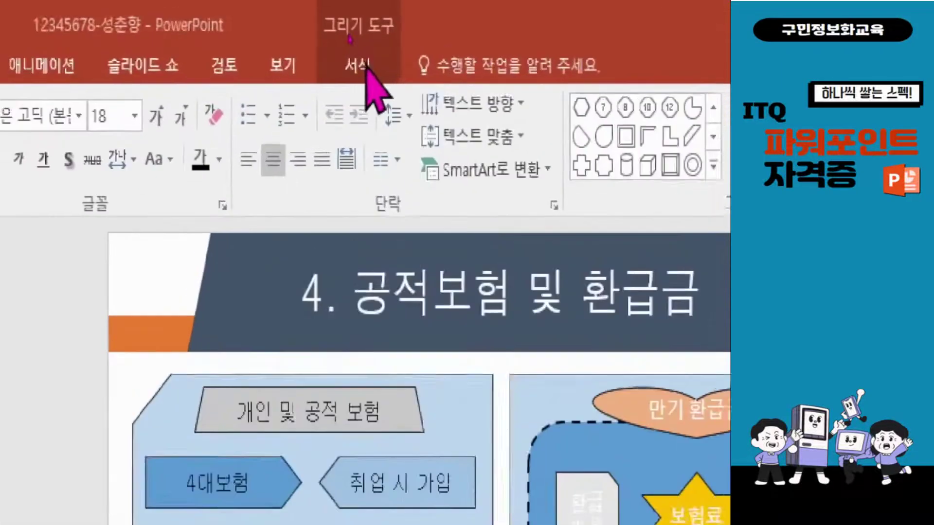
pyautogui.click(366, 69)
pyautogui.click(279, 102)
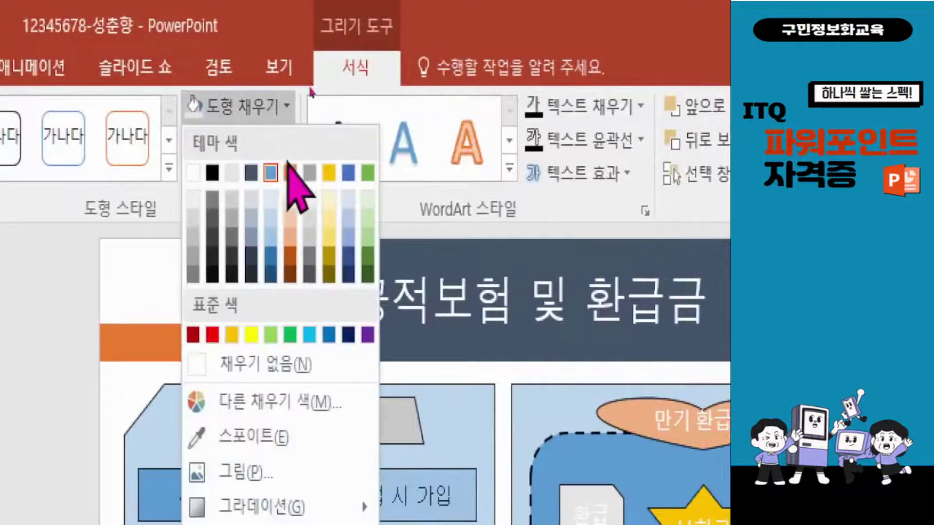
pyautogui.click(348, 173)
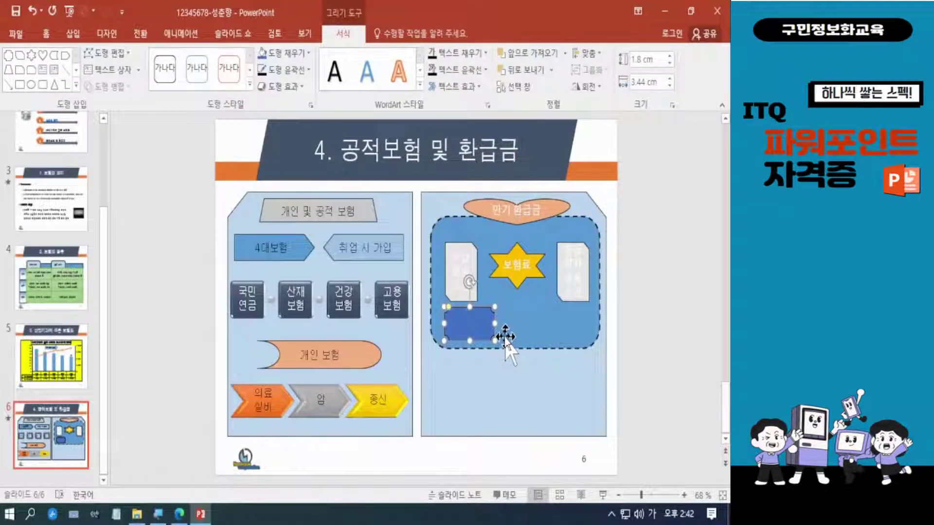
# Step: Label the blue plaque shape 상승 and widen it to about 3.76 cm
pyautogui.write('상금')
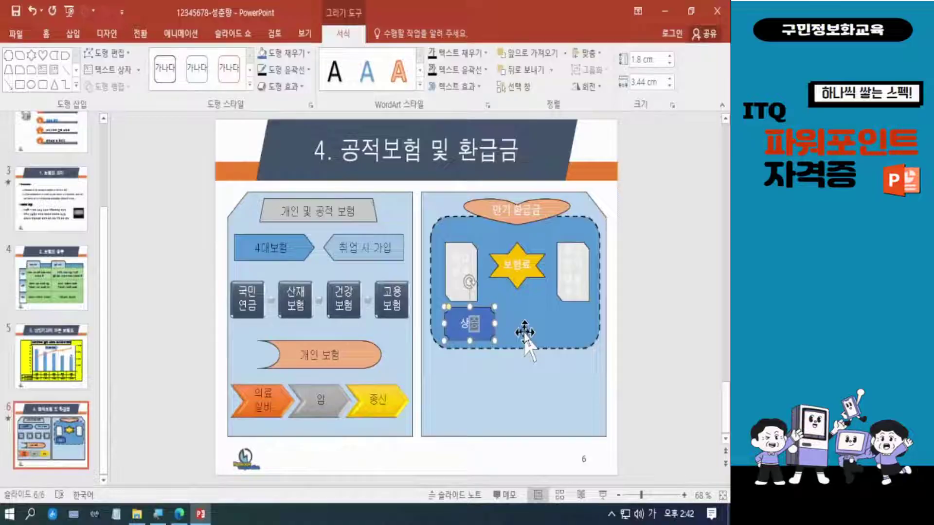
pyautogui.moveTo(495, 322); pyautogui.dragTo(499, 323)
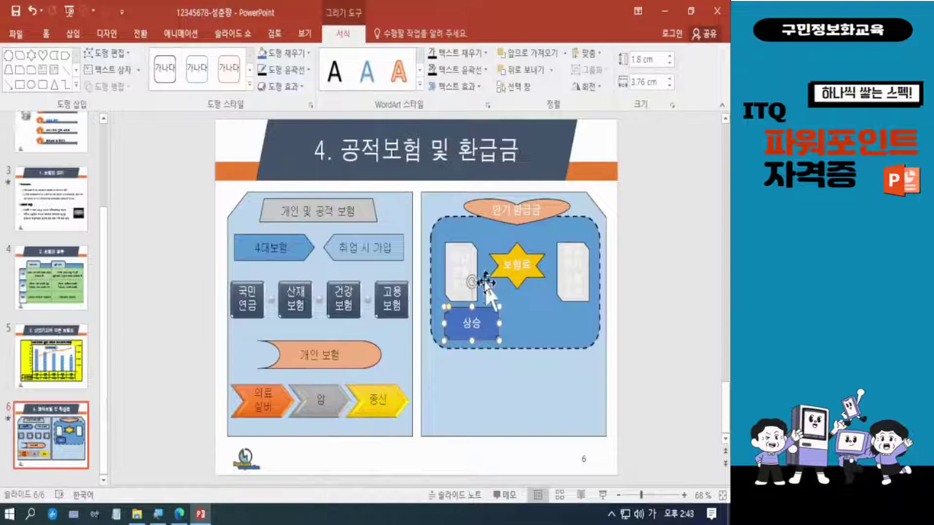
# Step: Nudge the 환급 받을 조건 and 환급 받지 않을 조건 shapes up a little more together
pyautogui.click(461, 260)
pyautogui.keyDown('shift'); pyautogui.click(563, 263); pyautogui.keyUp('shift')
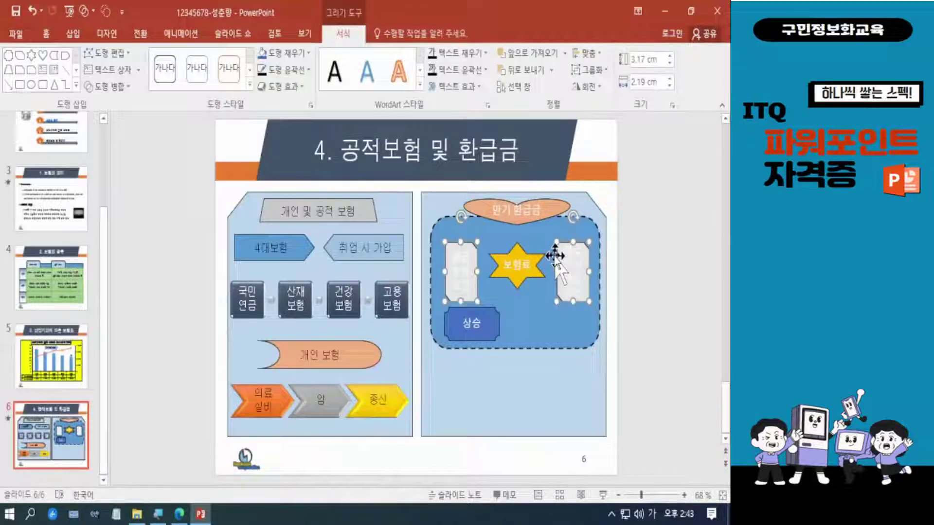
pyautogui.hotkey('ctrl', 'z')
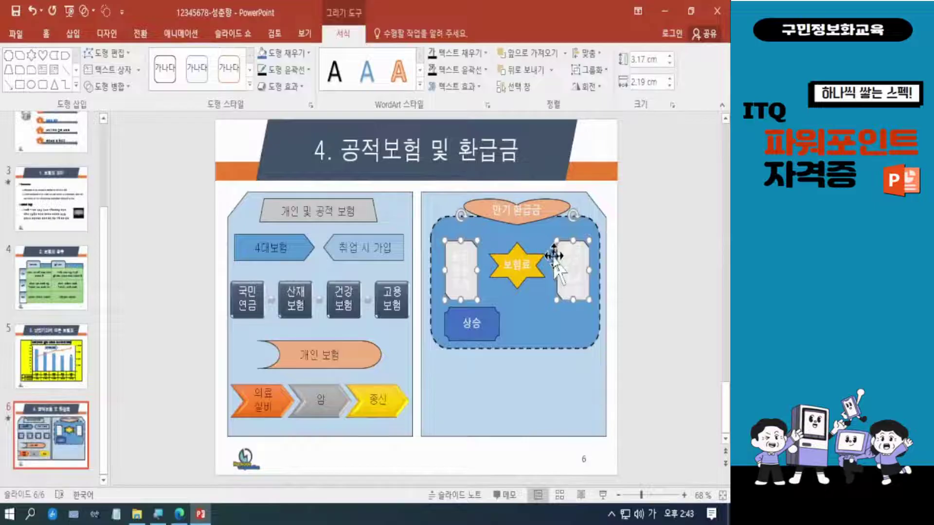
pyautogui.click(563, 321)
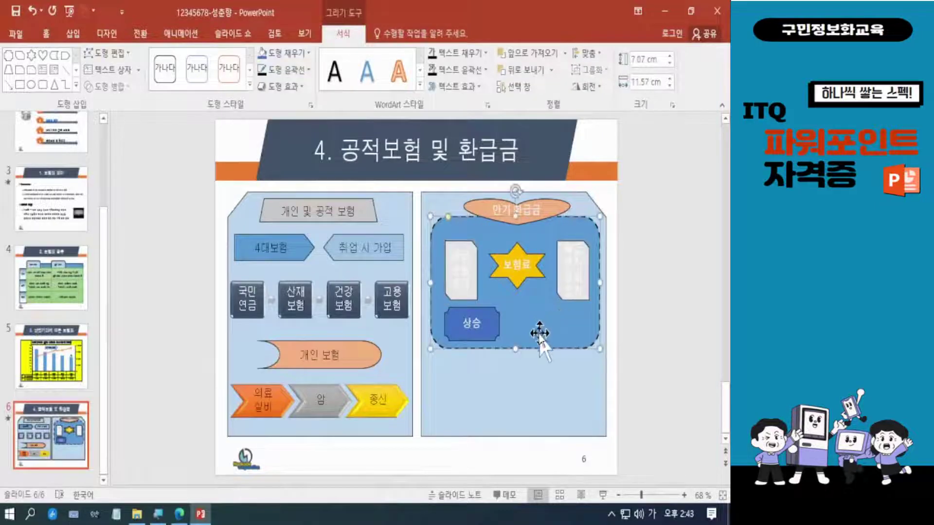
pyautogui.click(679, 357)
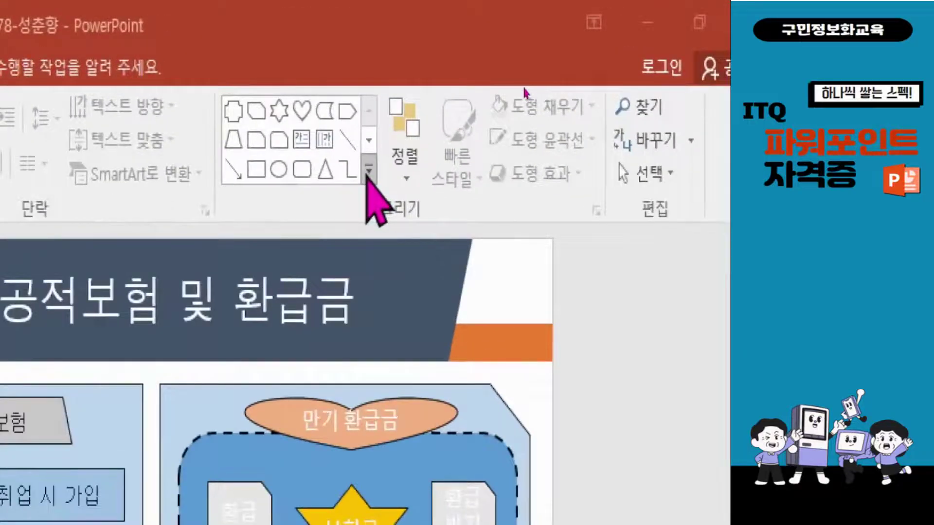
# Step: Draw a flowchart Display shape about 4.03 by 1.75 cm below 환급 받지 않을 조건 and tilt it slightly counterclockwise
pyautogui.click(368, 171)
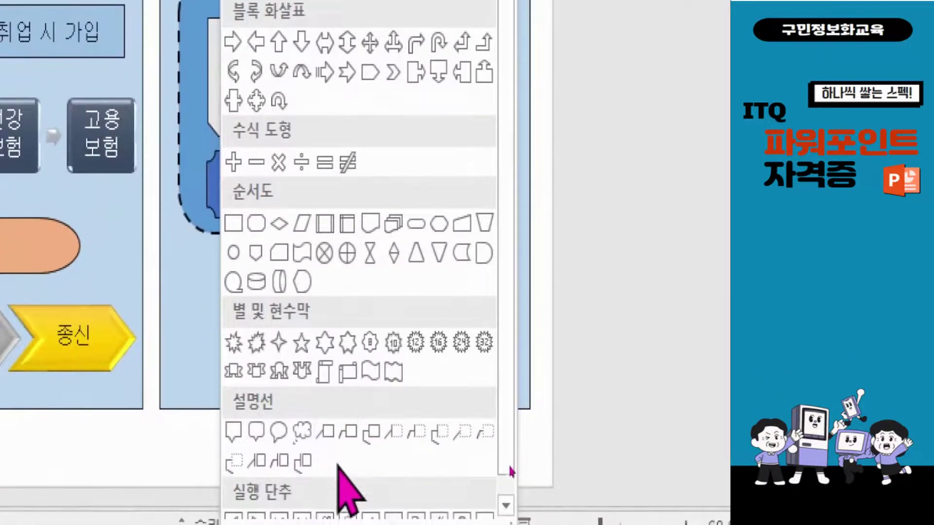
pyautogui.click(510, 465)
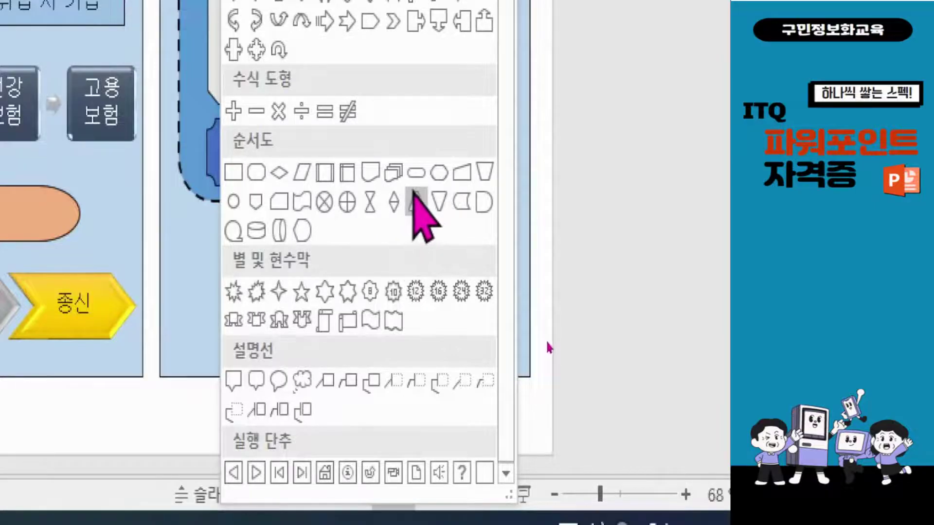
pyautogui.click(302, 232)
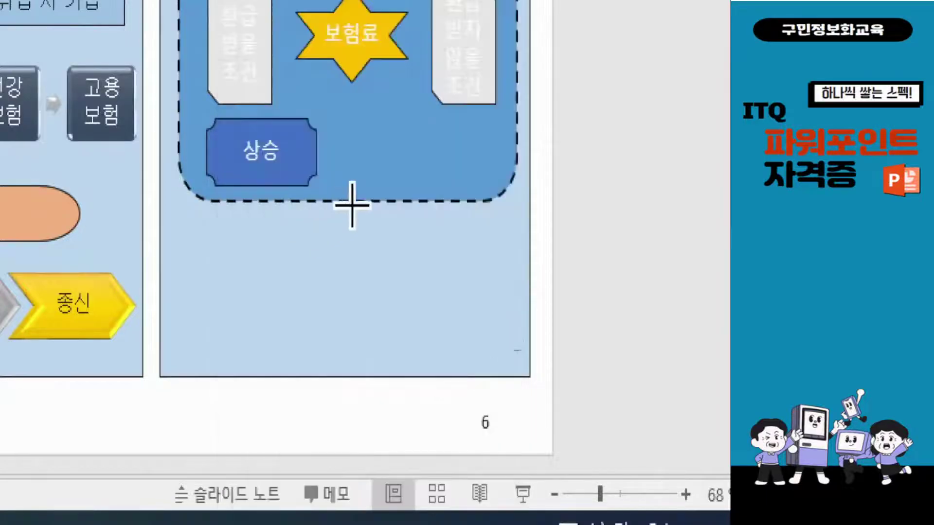
pyautogui.moveTo(378, 118); pyautogui.dragTo(492, 177)
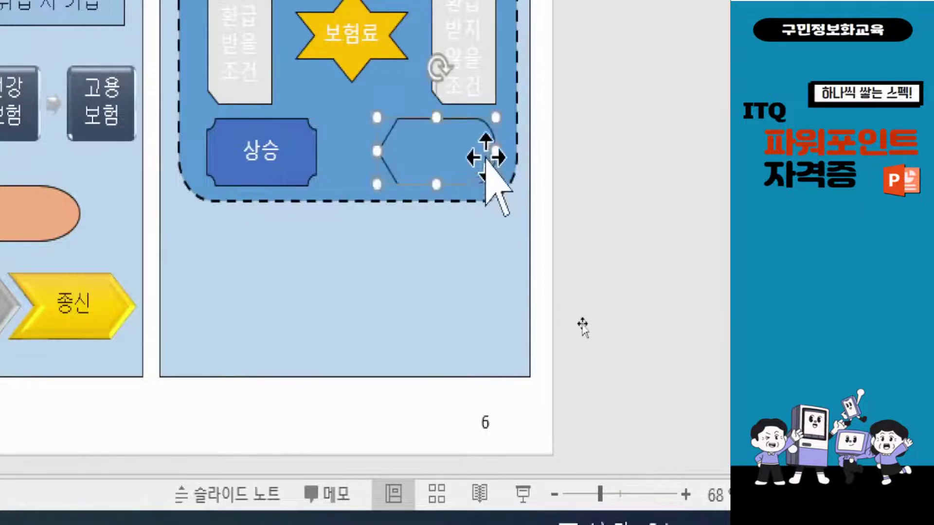
pyautogui.moveTo(440, 66); pyautogui.dragTo(428, 65)
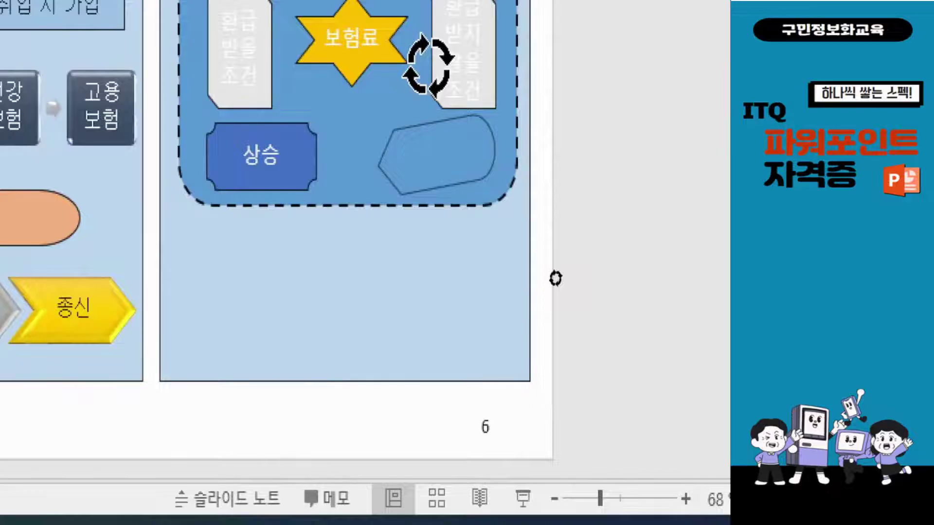
pyautogui.moveTo(428, 64); pyautogui.dragTo(427, 66)
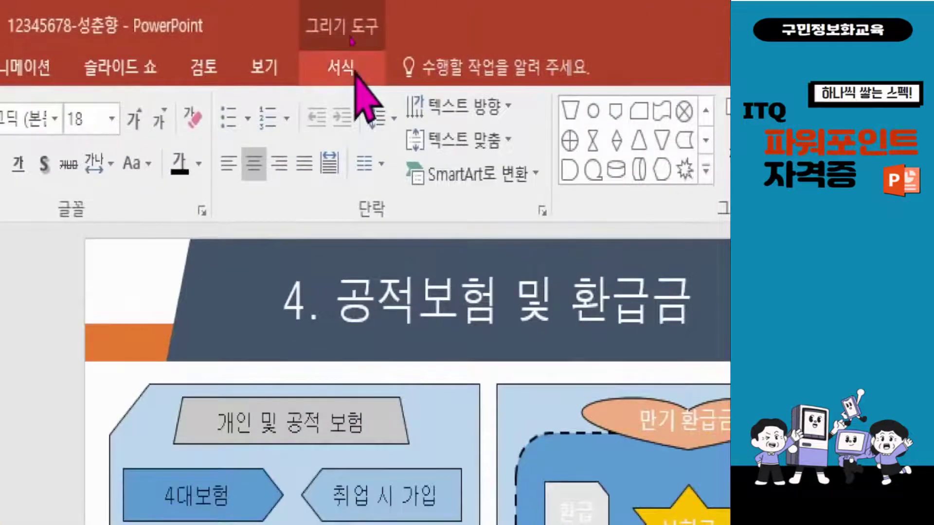
# Step: Fill the tilted flowchart Display shape with a light green theme color
pyautogui.click(356, 73)
pyautogui.click(252, 108)
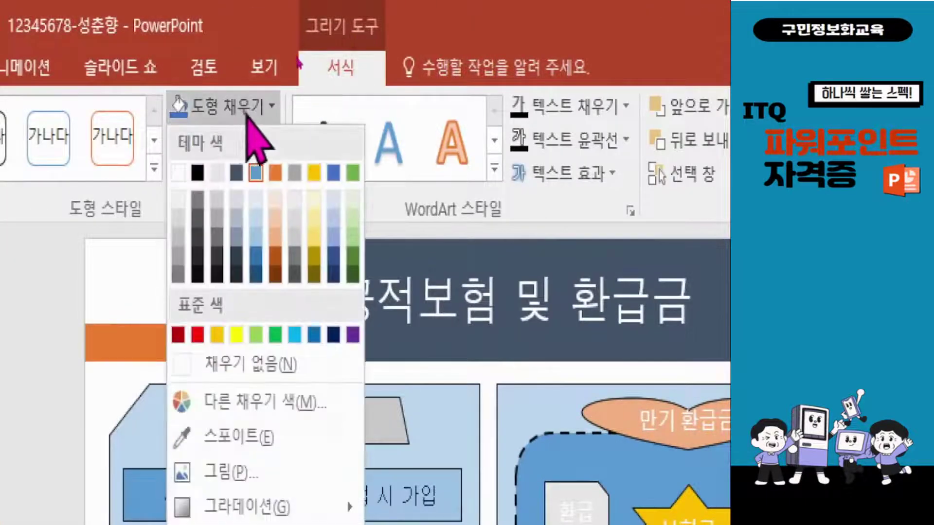
pyautogui.click(353, 227)
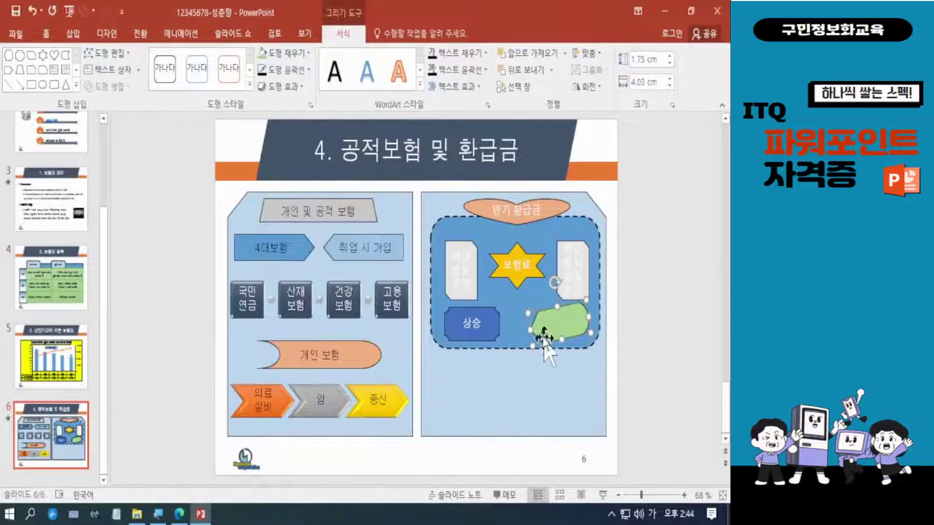
# Step: Narrow the green Display shape to about 3.57 cm and label it 저렴
pyautogui.moveTo(531, 330); pyautogui.dragTo(537, 332)
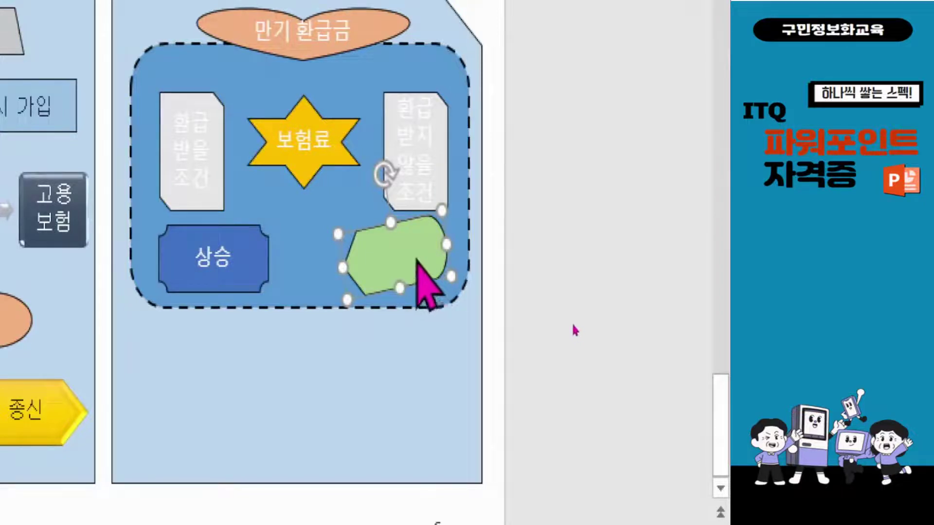
pyautogui.write('체')
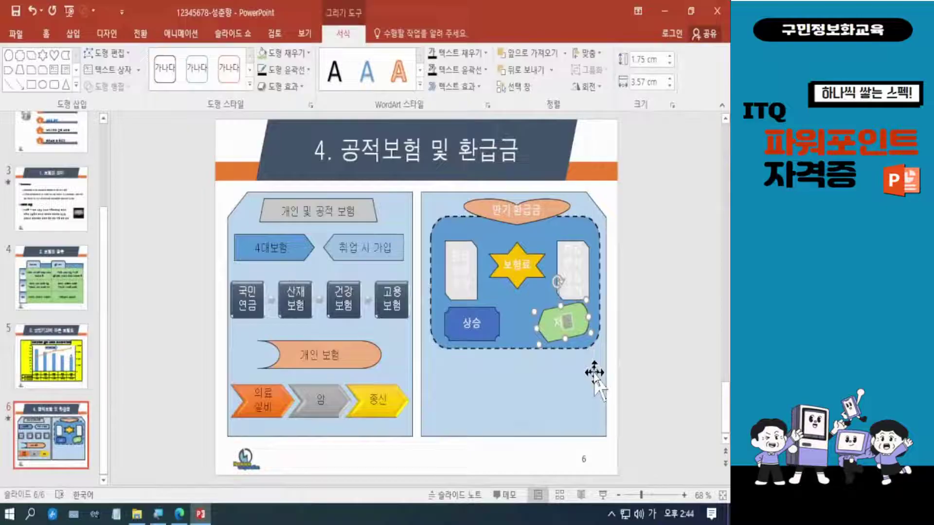
# Step: Switch to the browser and check the slide 6 layout in the exam PDF 최신기출문제GP01-08B.pdf
pyautogui.click(179, 514)
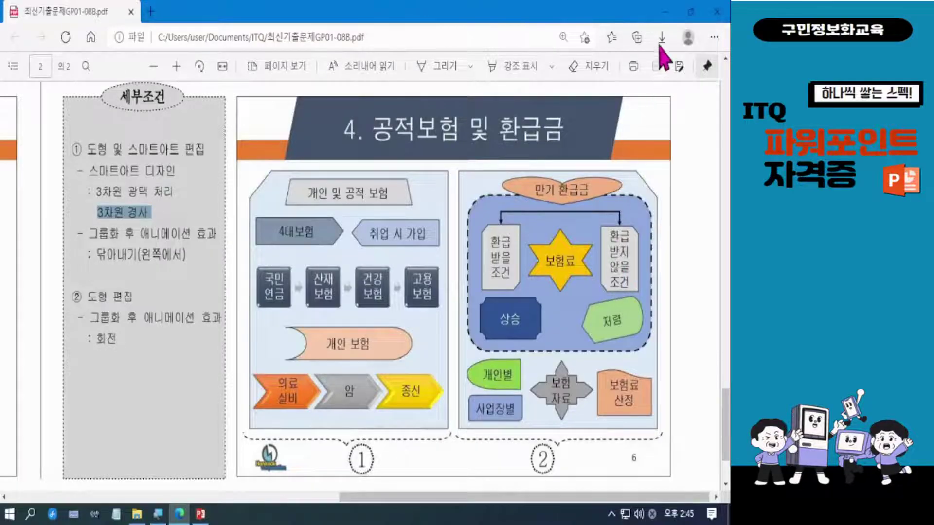
pyautogui.click(665, 12)
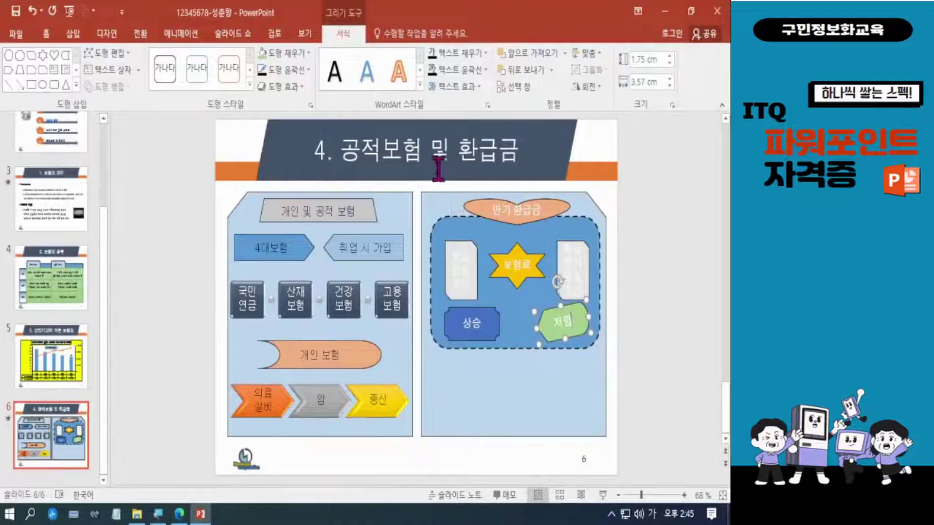
# Step: Link the top of the 환급 받을 조건 shape to the top of 환급 받지 않을 조건 with an elbow double-arrow connector
pyautogui.click(649, 232)
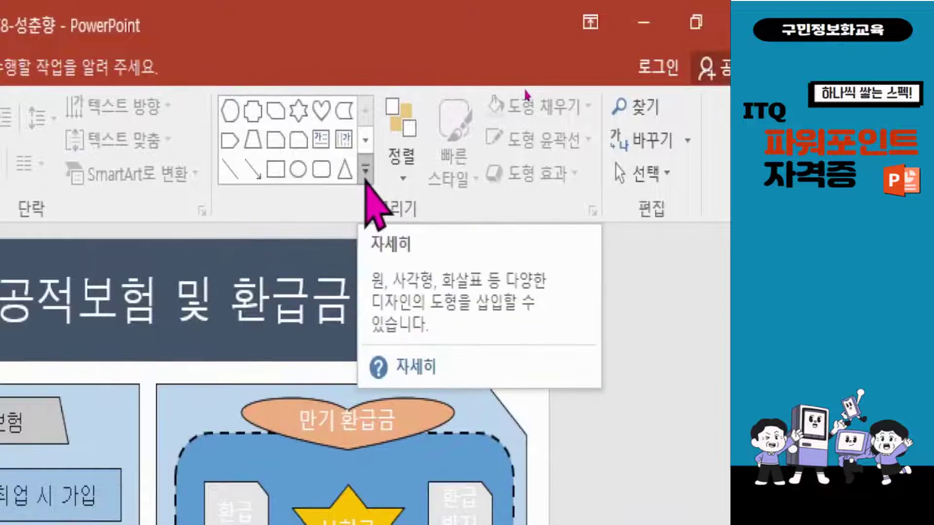
pyautogui.click(367, 175)
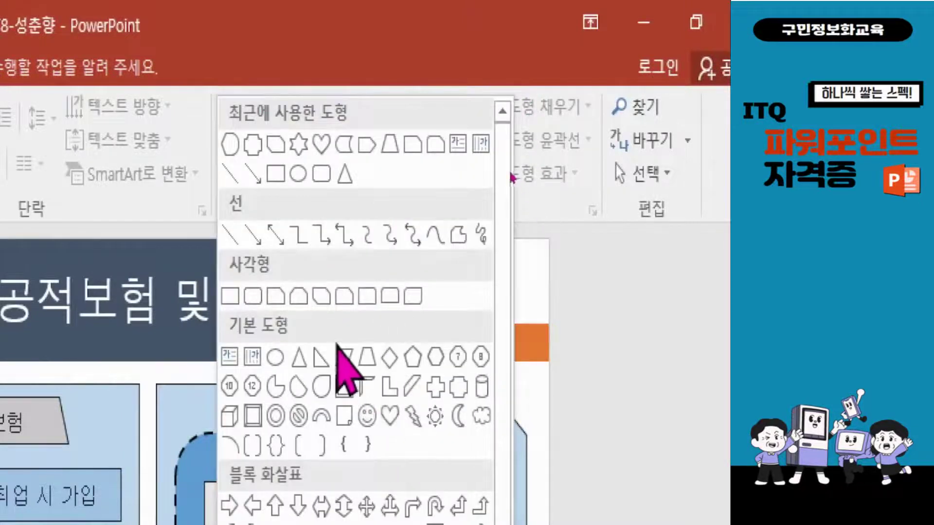
pyautogui.click(344, 238)
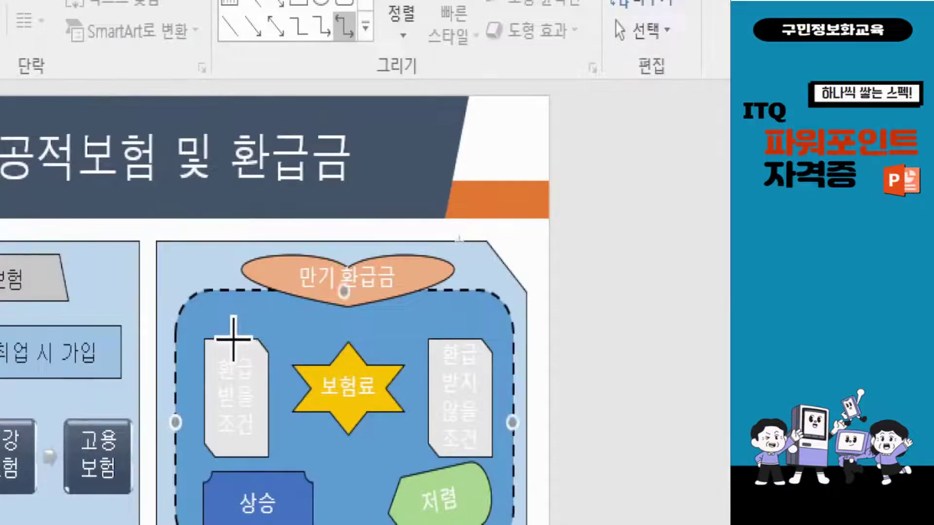
pyautogui.moveTo(237, 340); pyautogui.dragTo(461, 241)
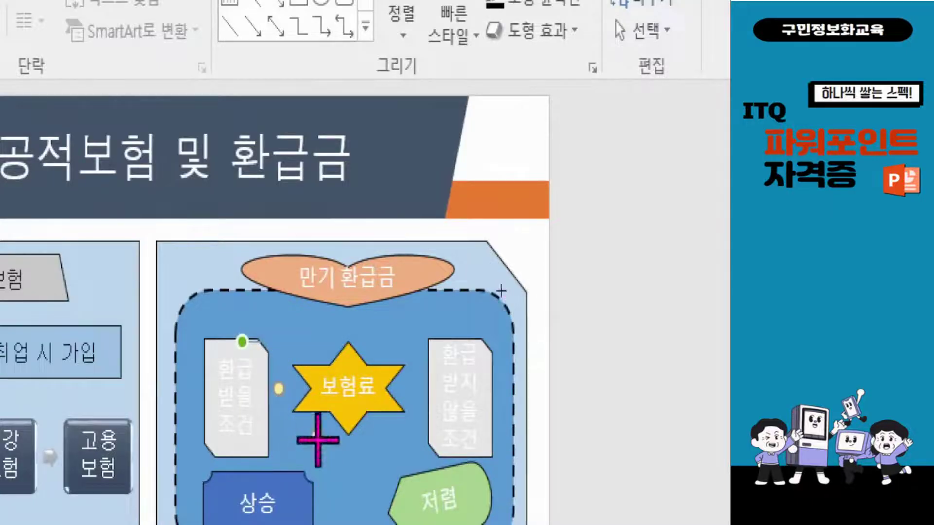
pyautogui.moveTo(318, 440); pyautogui.dragTo(330, 404)
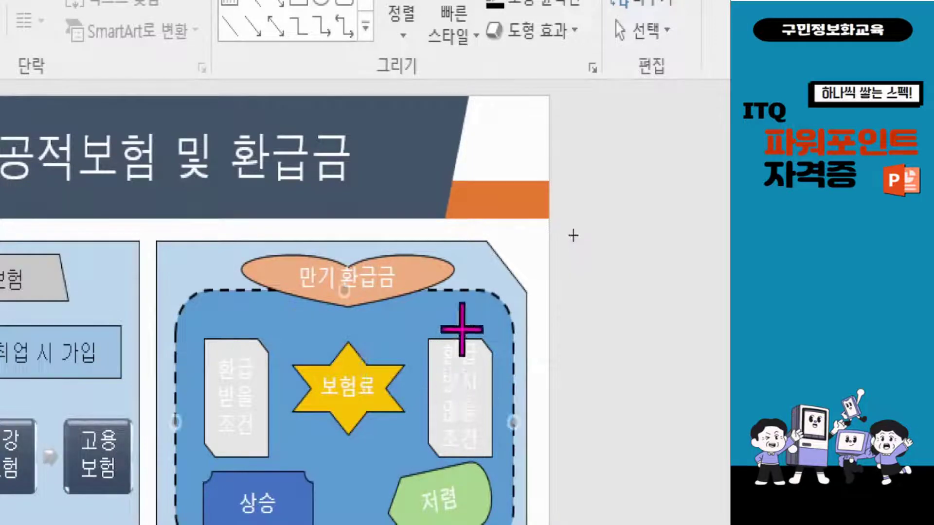
pyautogui.click(462, 339)
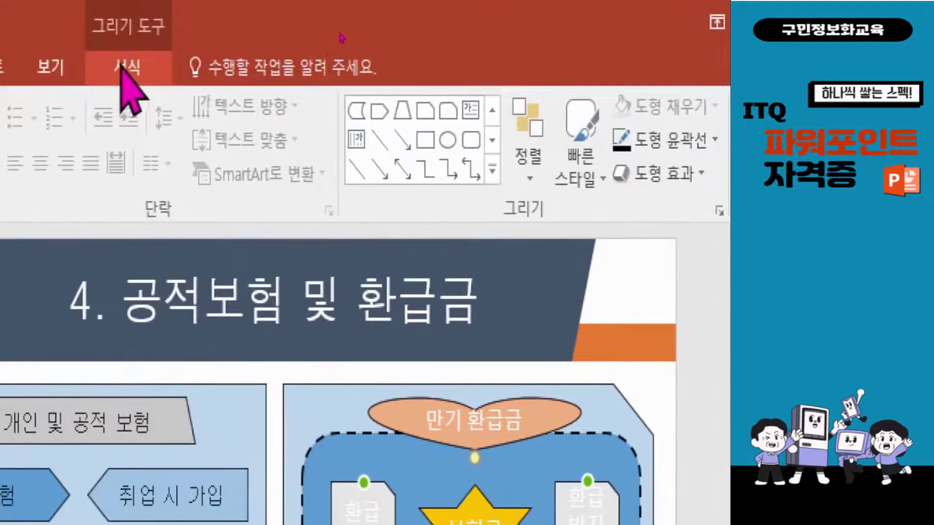
# Step: Format the elbow double-arrow connector with a black 2¼ pt outline and move its horizontal segment slightly down, toward the 보험료 star
pyautogui.click(119, 67)
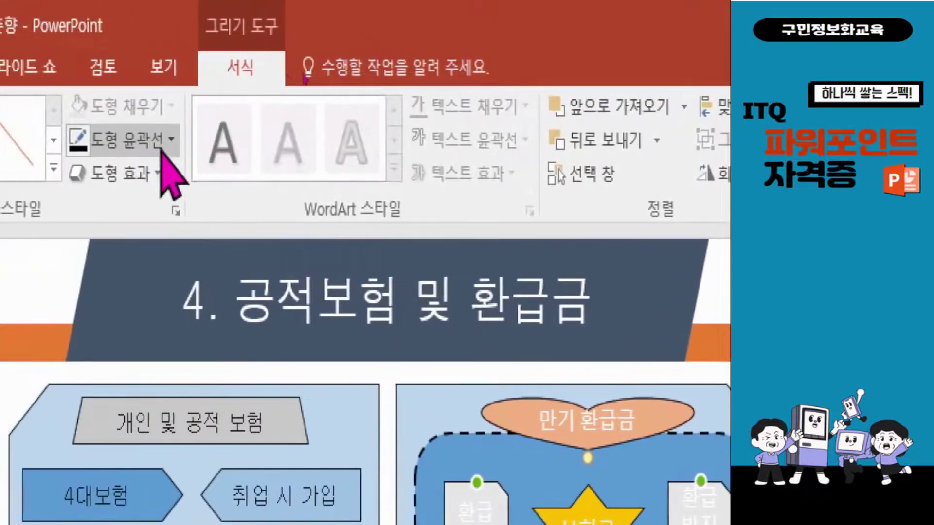
pyautogui.click(161, 150)
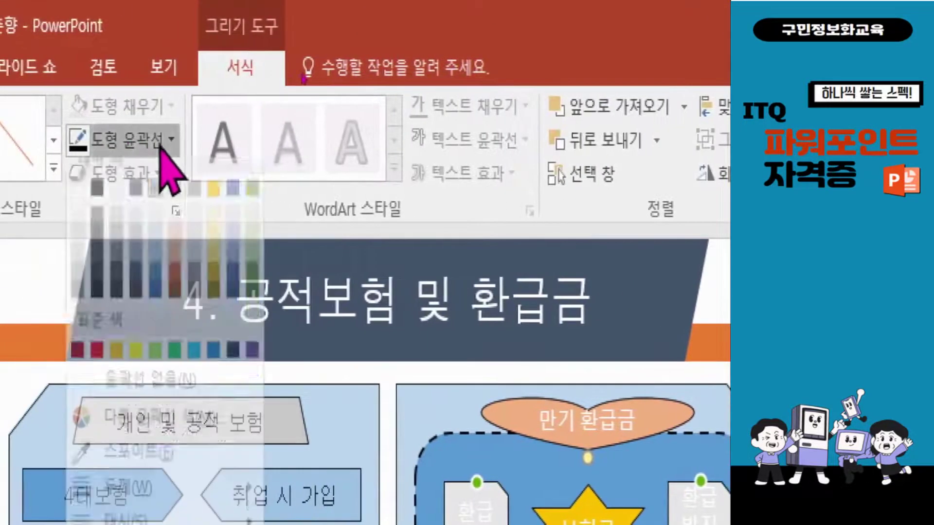
pyautogui.click(98, 209)
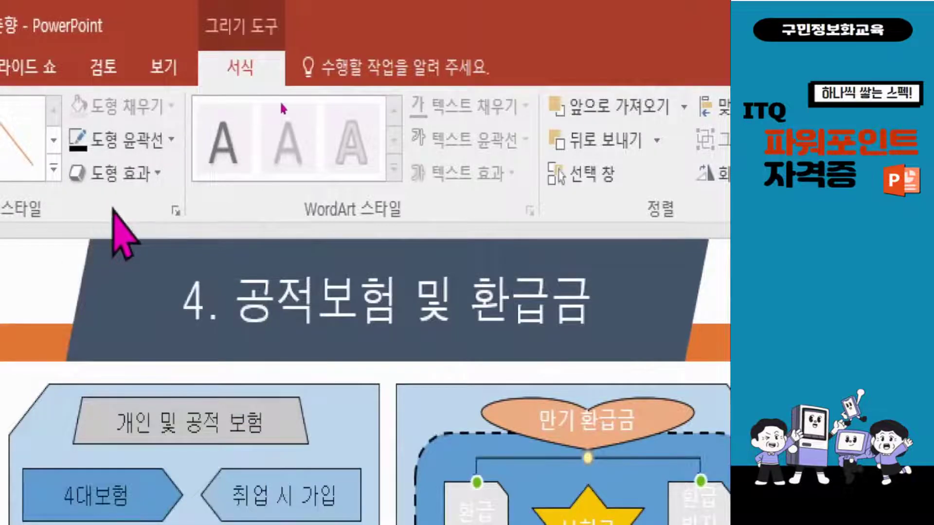
pyautogui.click(171, 141)
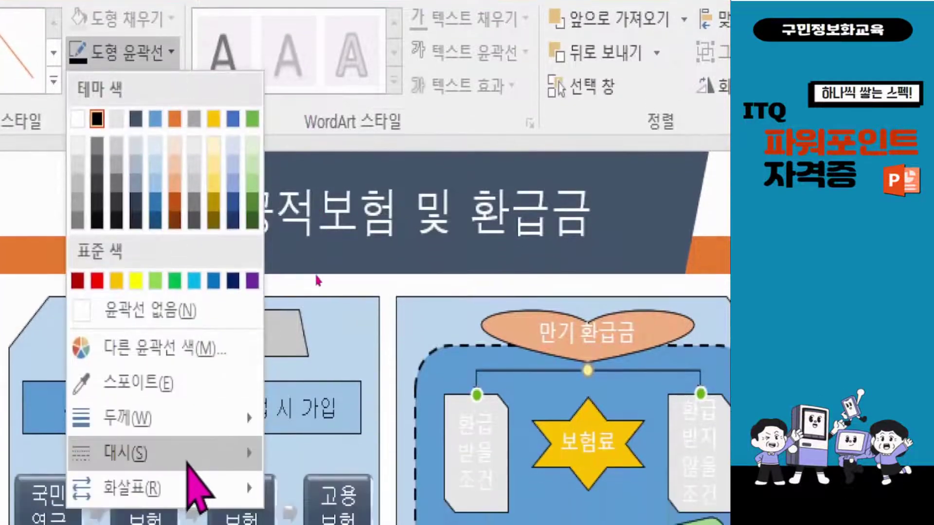
pyautogui.moveTo(202, 519)
pyautogui.moveTo(205, 428)
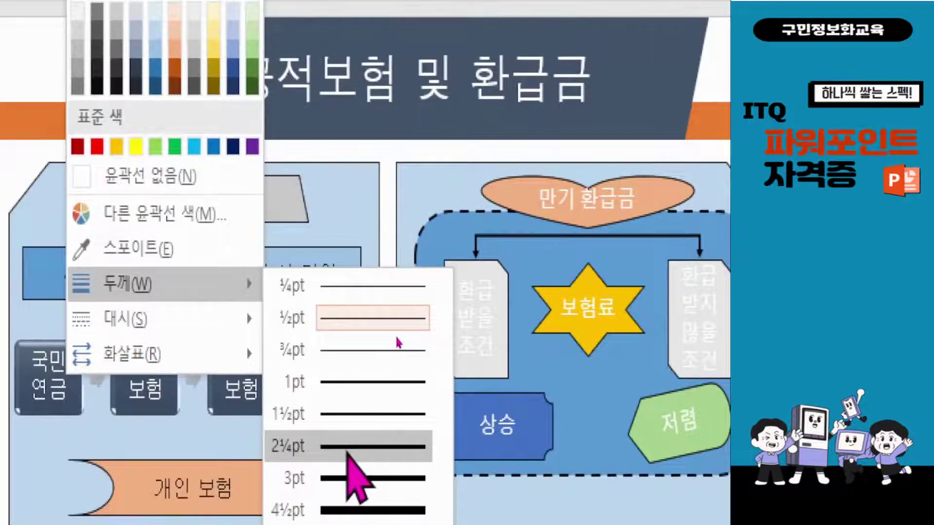
pyautogui.click(354, 451)
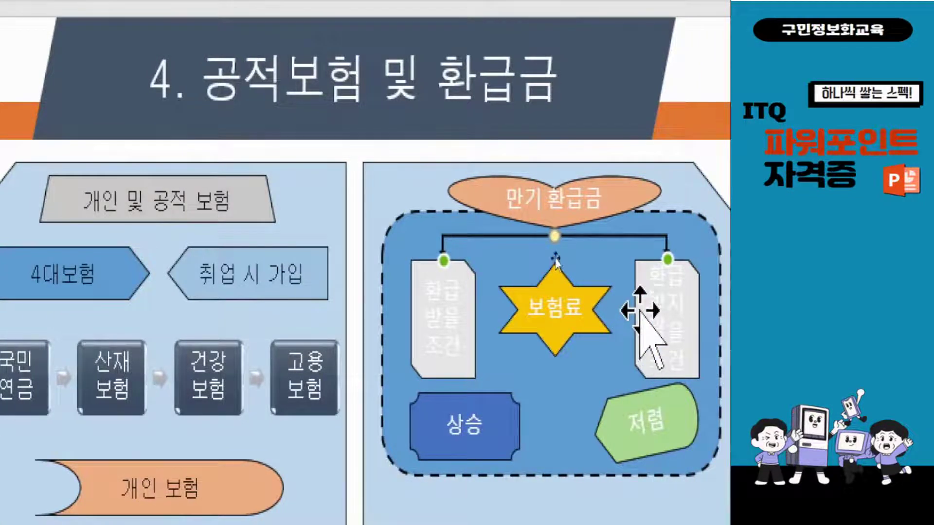
pyautogui.moveTo(554, 237); pyautogui.dragTo(557, 246)
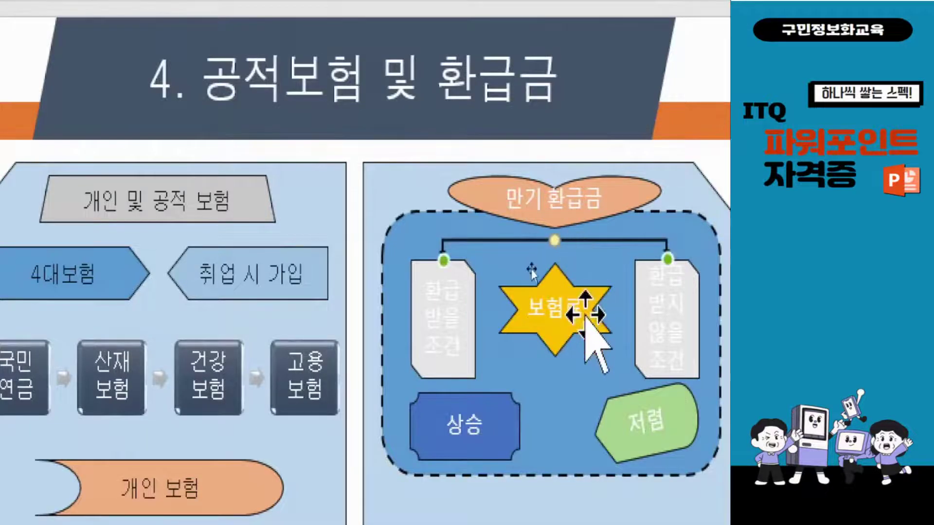